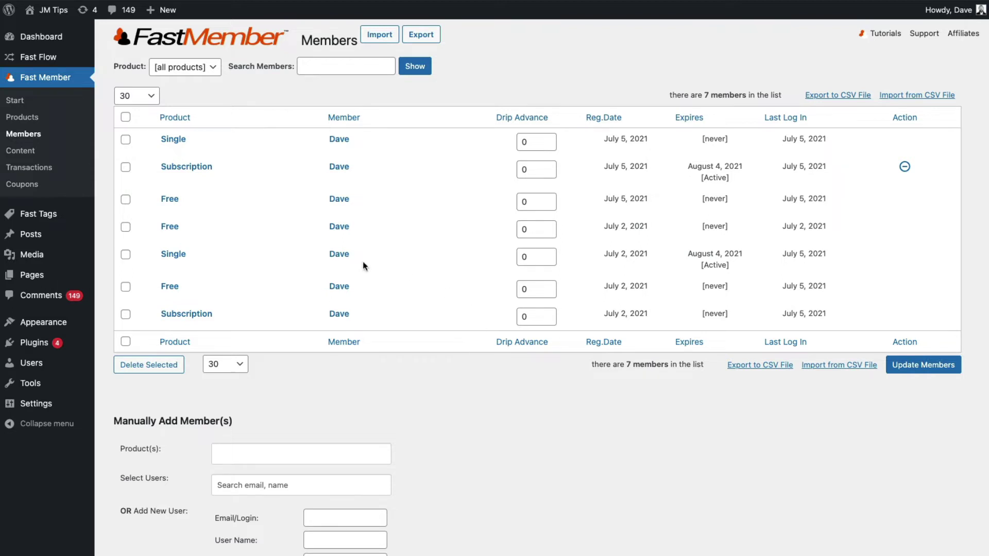
Turn on auto sign-up for new WP users in the Free product
click(170, 287)
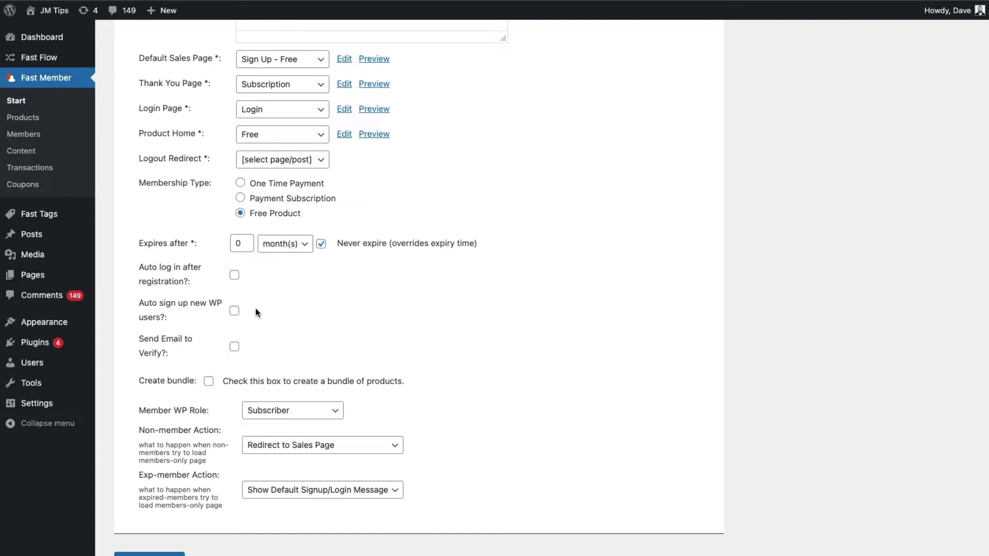
click(234, 312)
scroll(272, 317, up, 7)
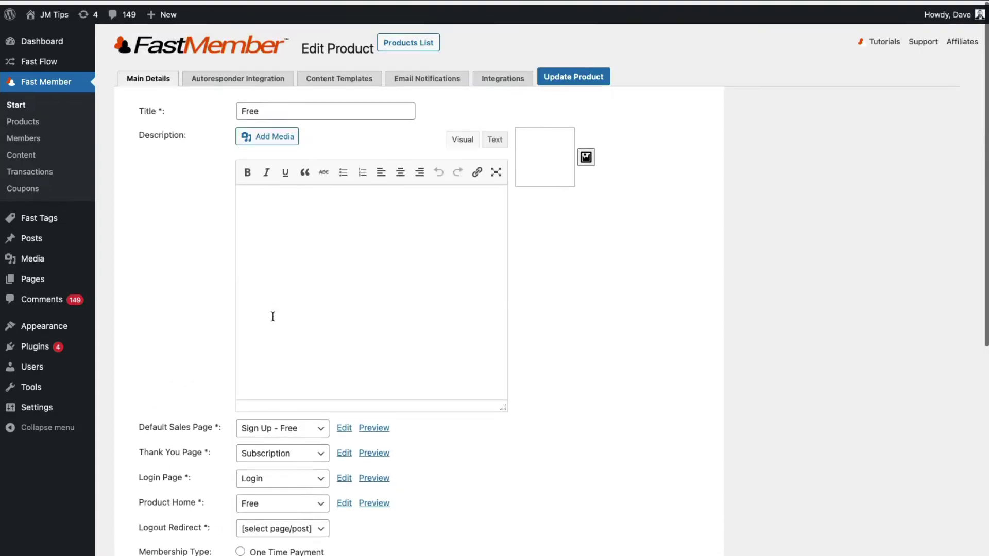
Open the Single product from the products list and show its Integrations settings
click(342, 40)
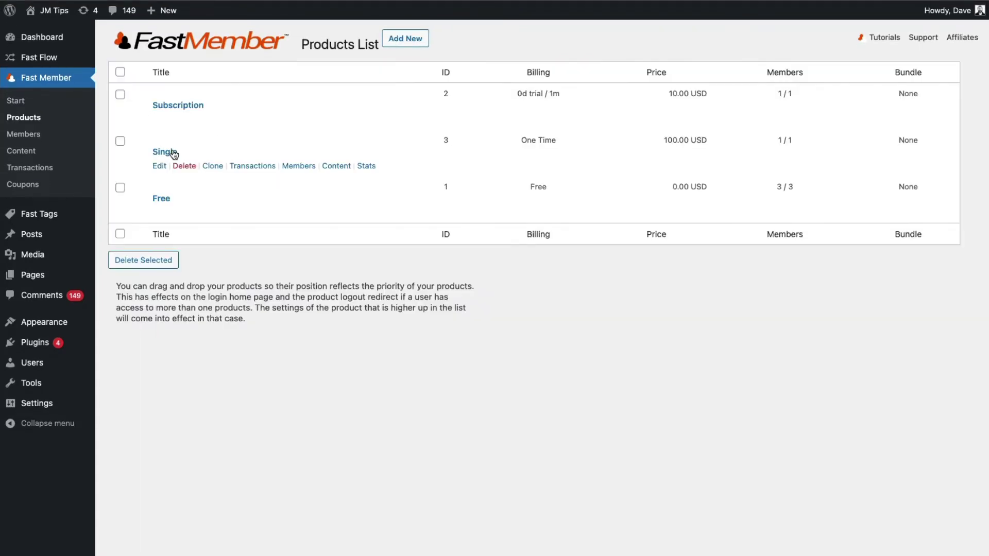
click(329, 169)
scroll(195, 278, down, 7)
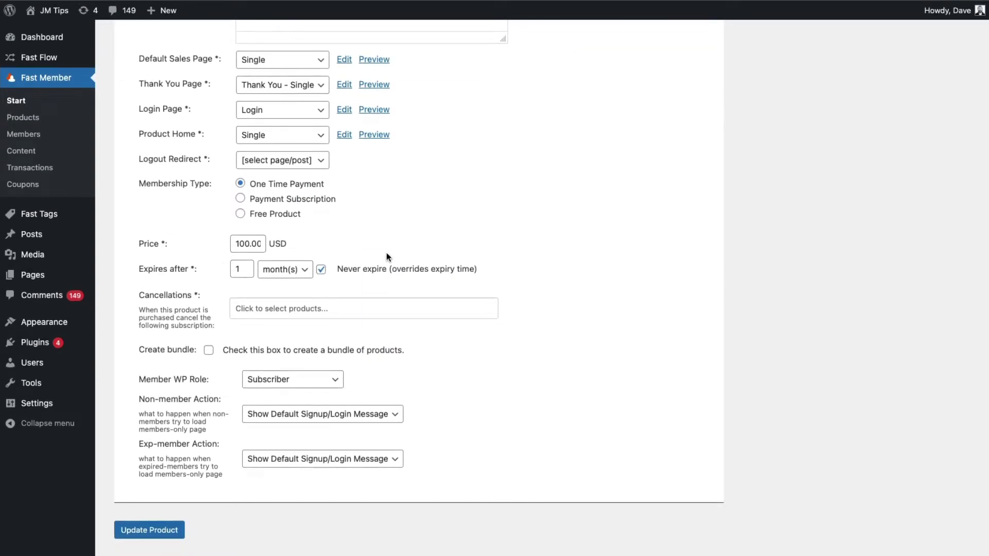
scroll(386, 253, up, 7)
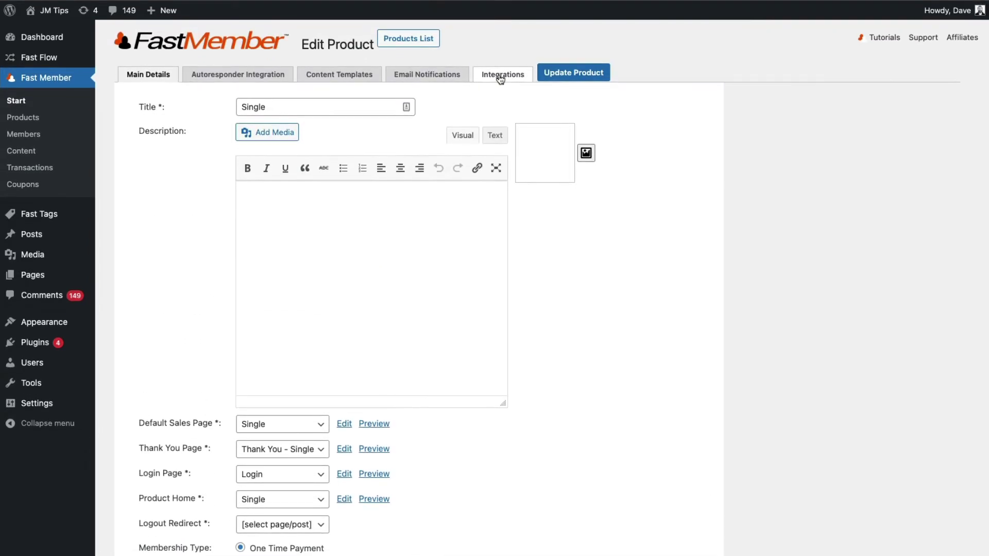
click(501, 78)
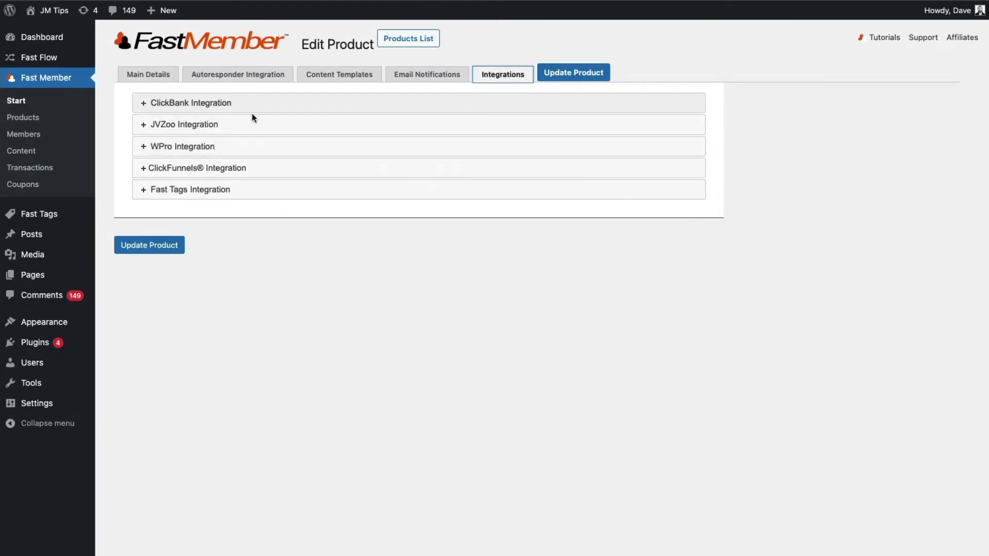
Expand the ClickFunnels, ClickBank, JVZoo and WPro integration details
click(241, 168)
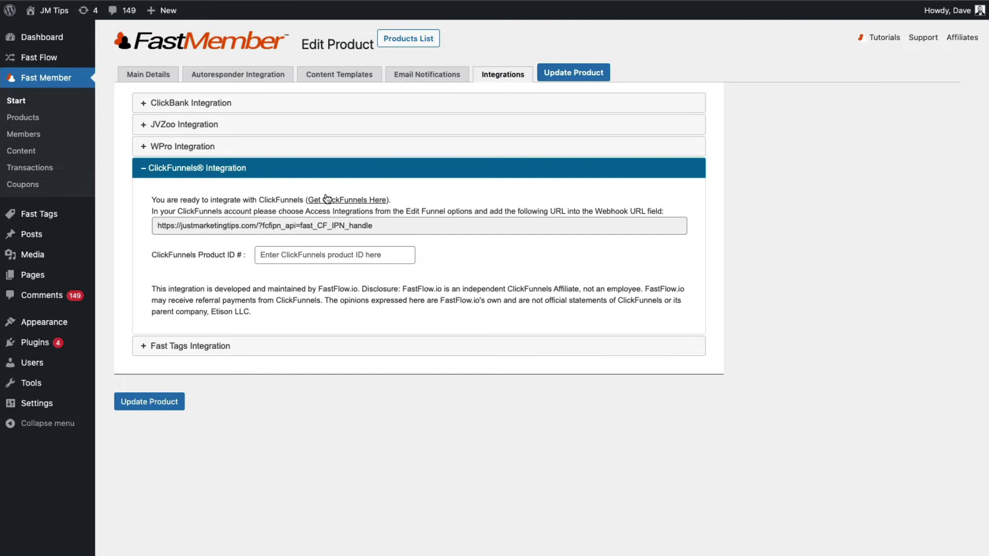
click(260, 103)
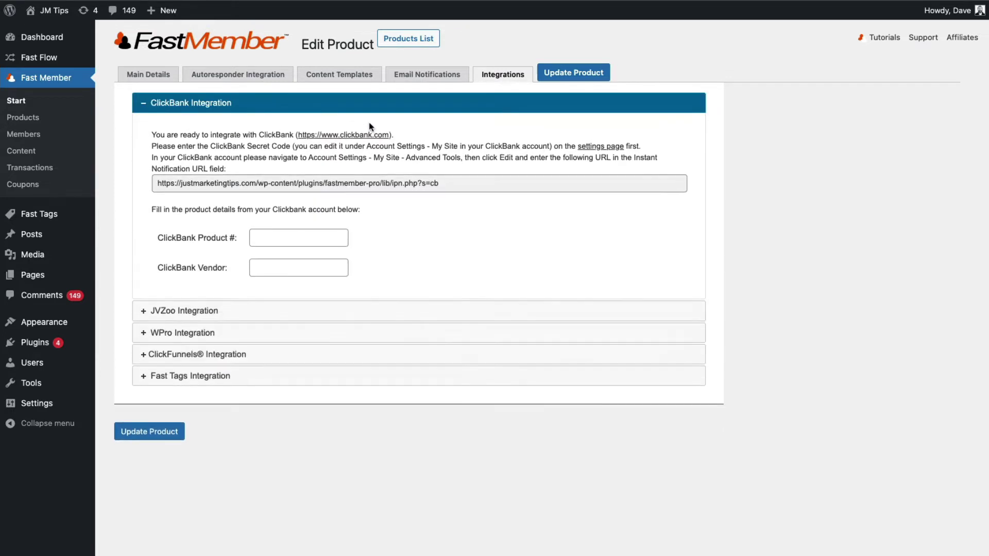
click(235, 311)
click(295, 323)
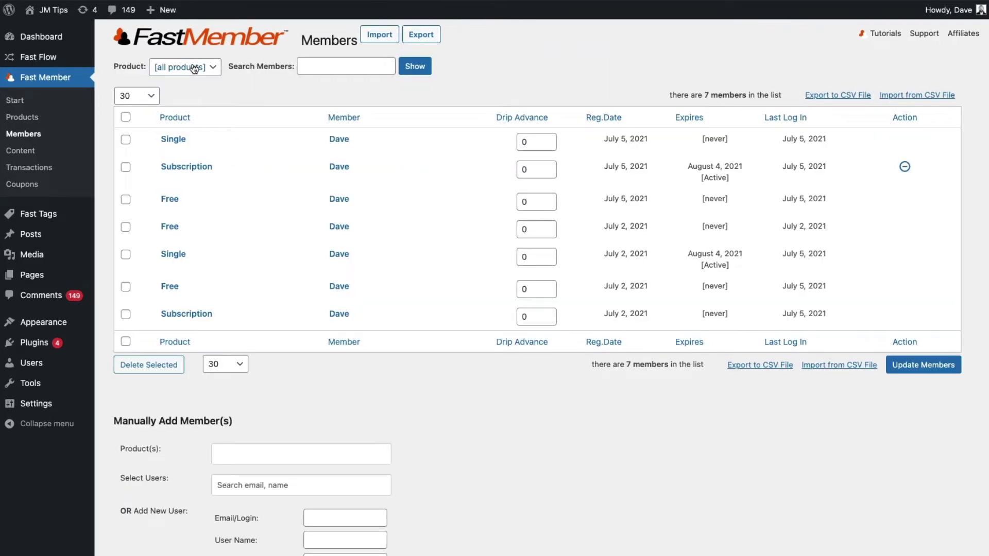
Filter the members list to the Free product
click(194, 67)
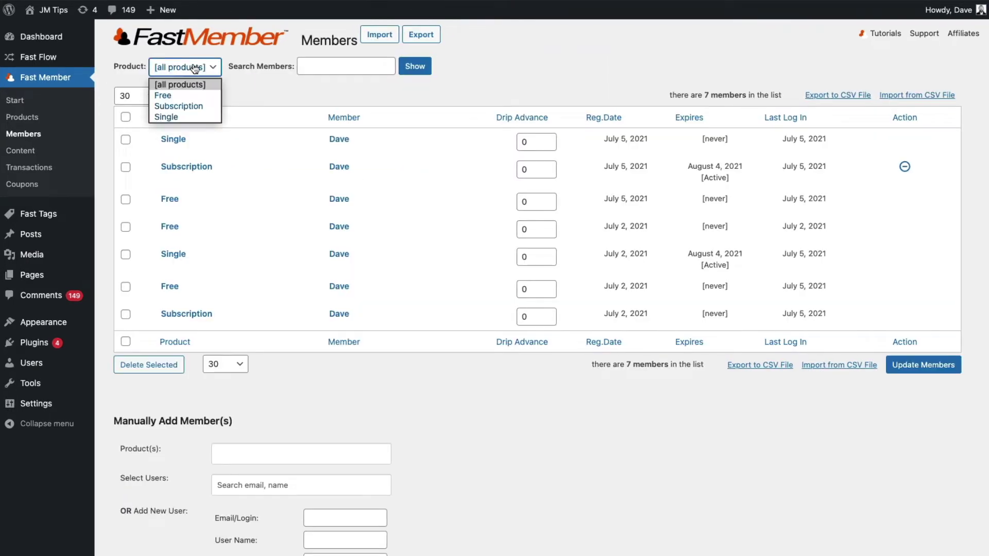
click(184, 95)
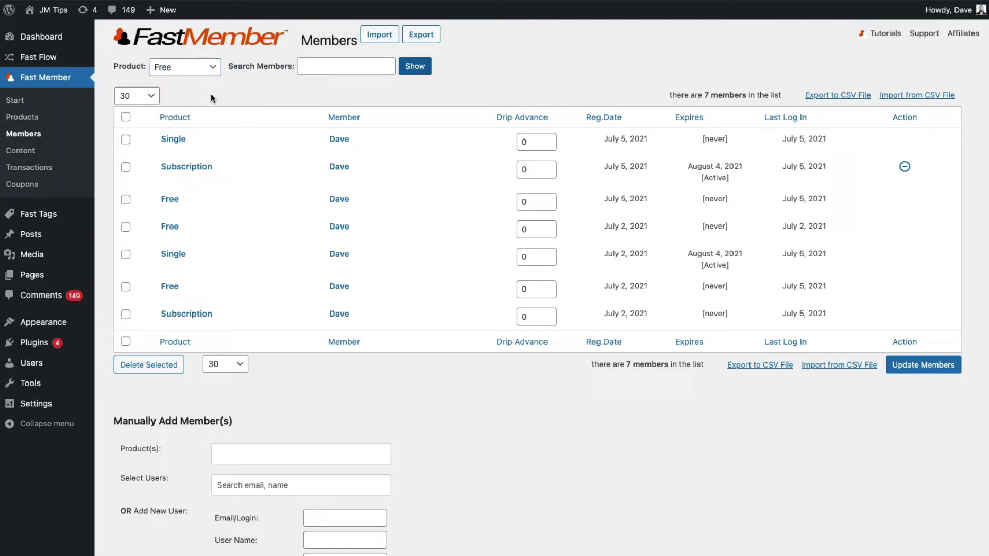
click(414, 67)
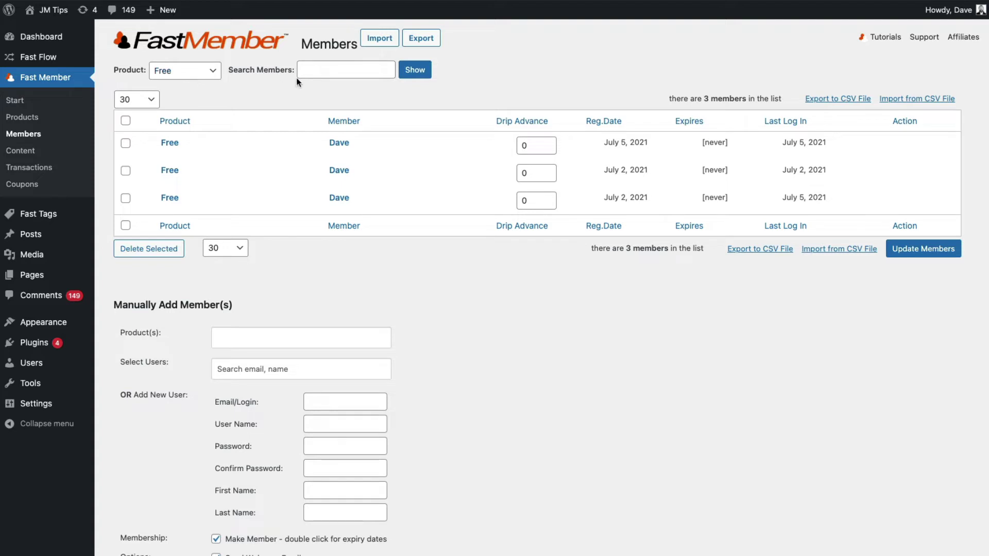
Filter Members to one buyer through the member link on their transaction
click(326, 73)
click(27, 170)
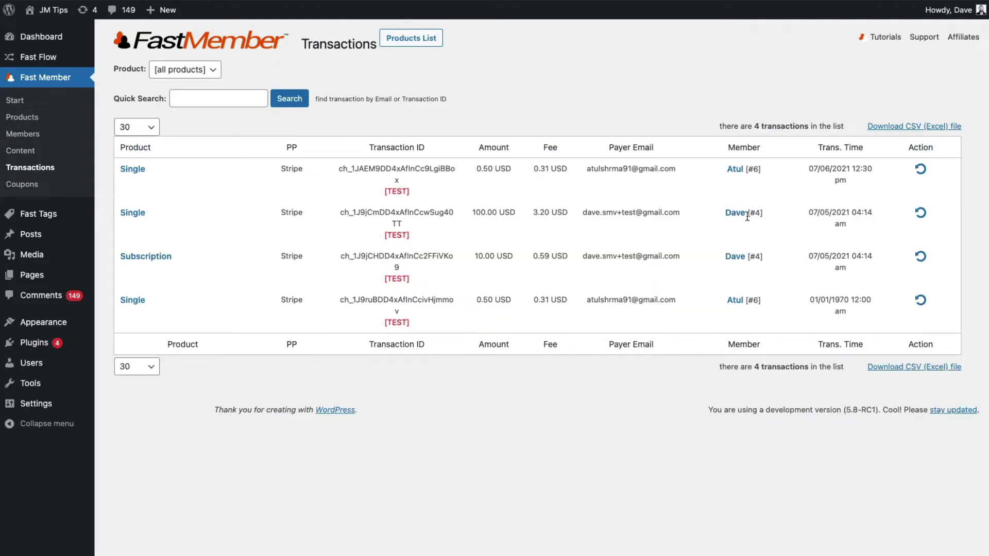
click(733, 213)
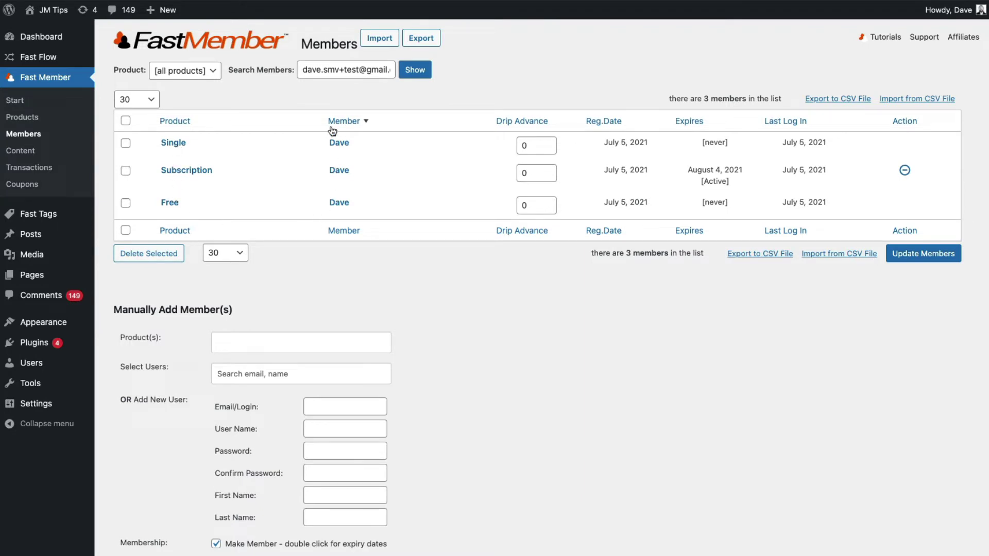
scroll(316, 307, down, 1)
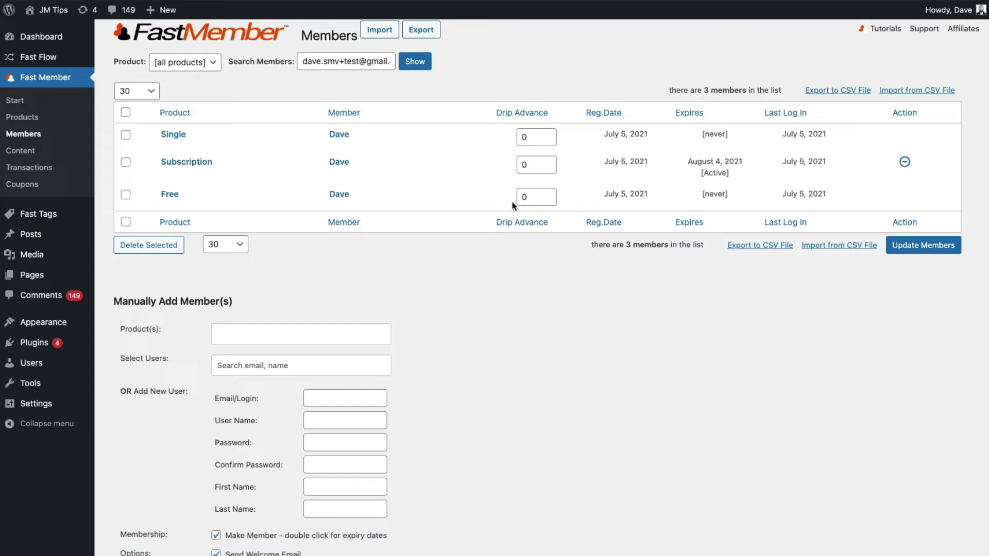
click(534, 199)
double_click(531, 199)
click(628, 294)
drag(700, 173, 744, 174)
scroll(906, 134, down, 1)
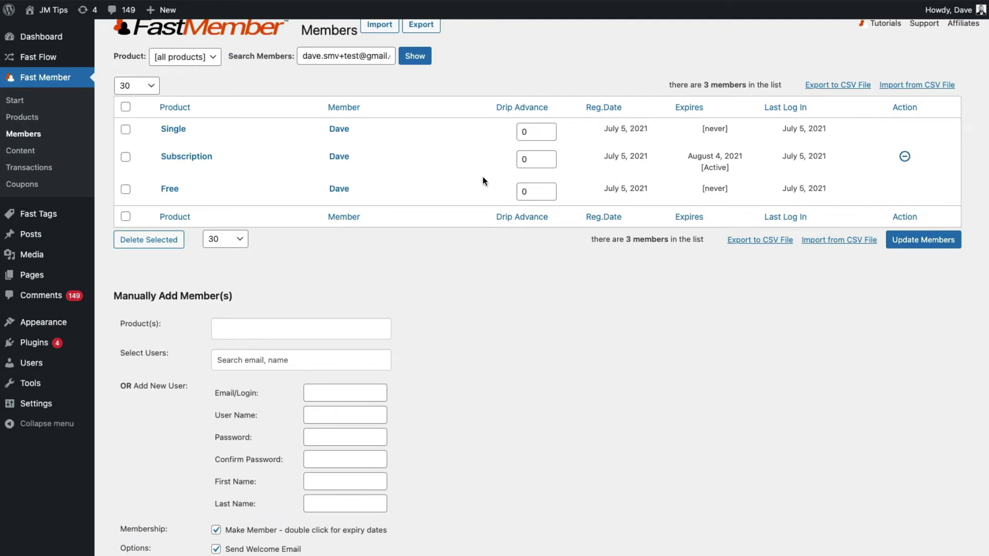
Cancel the member's Subscription membership and confirm, leaving its status as Cancelled
click(904, 157)
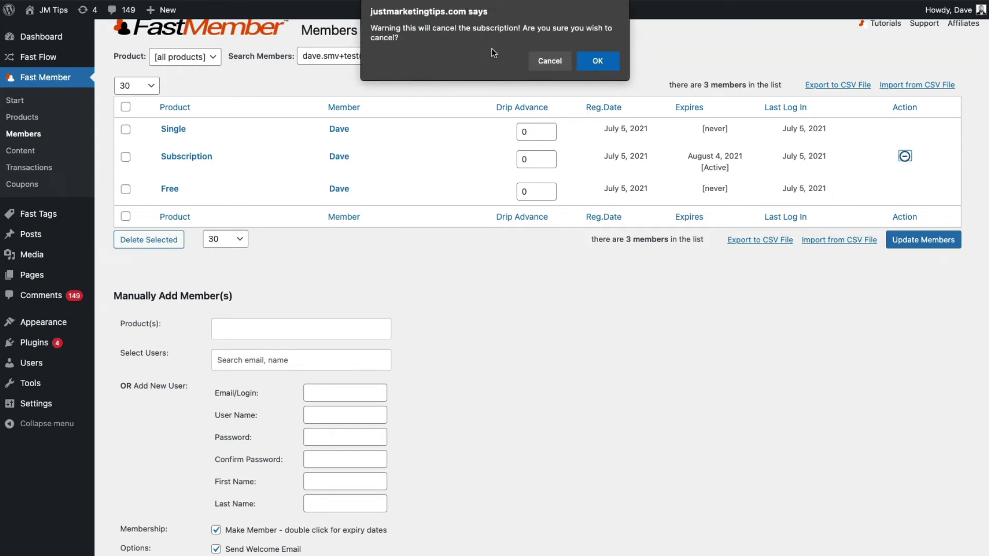
click(601, 64)
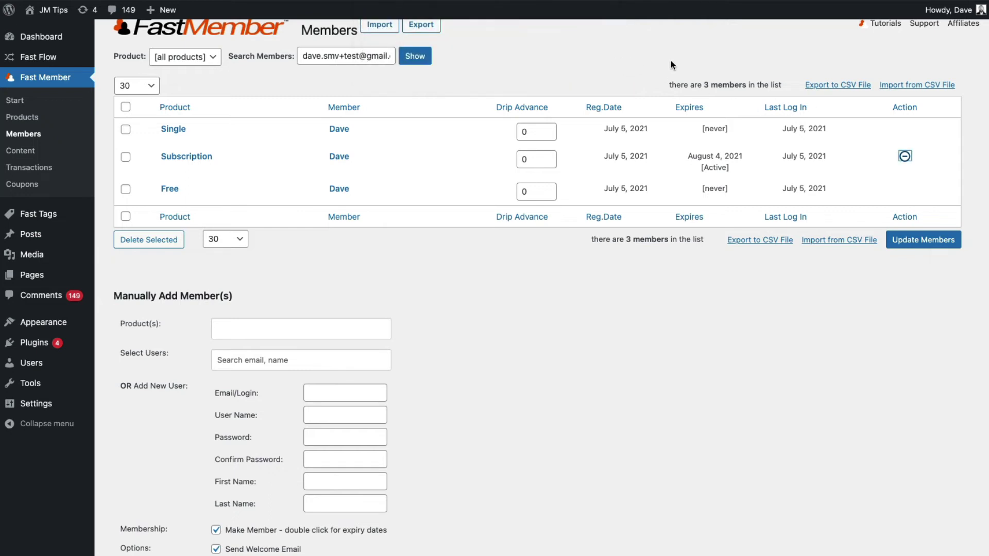
triple_click(724, 182)
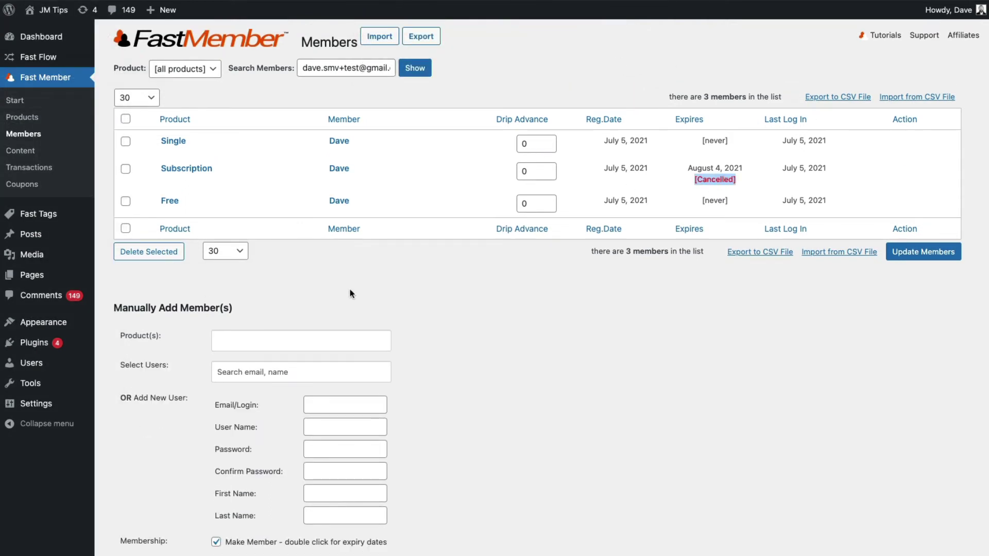
Open Transactions in a new tab and select the Free row's drip advance value
right_click(33, 169)
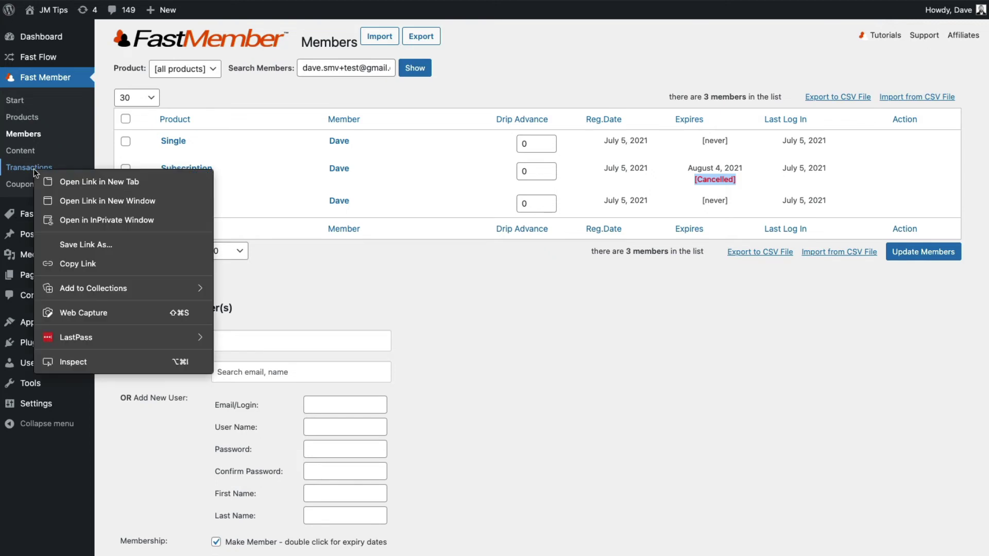
click(81, 182)
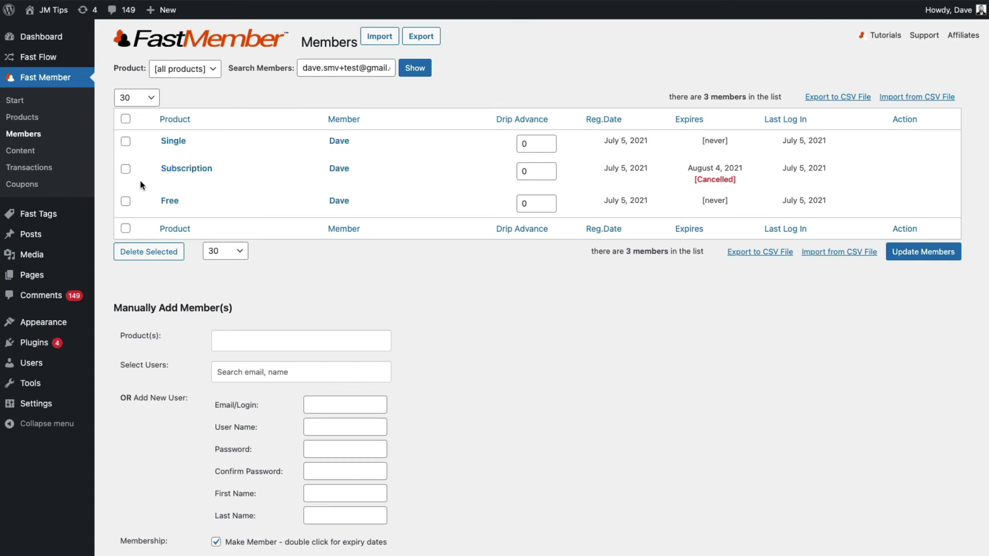
click(531, 198)
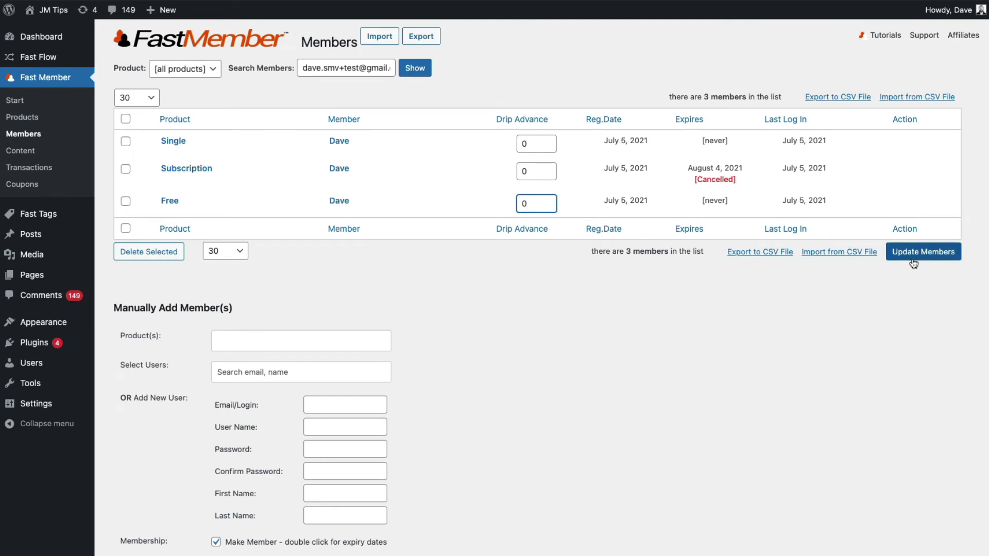
click(762, 255)
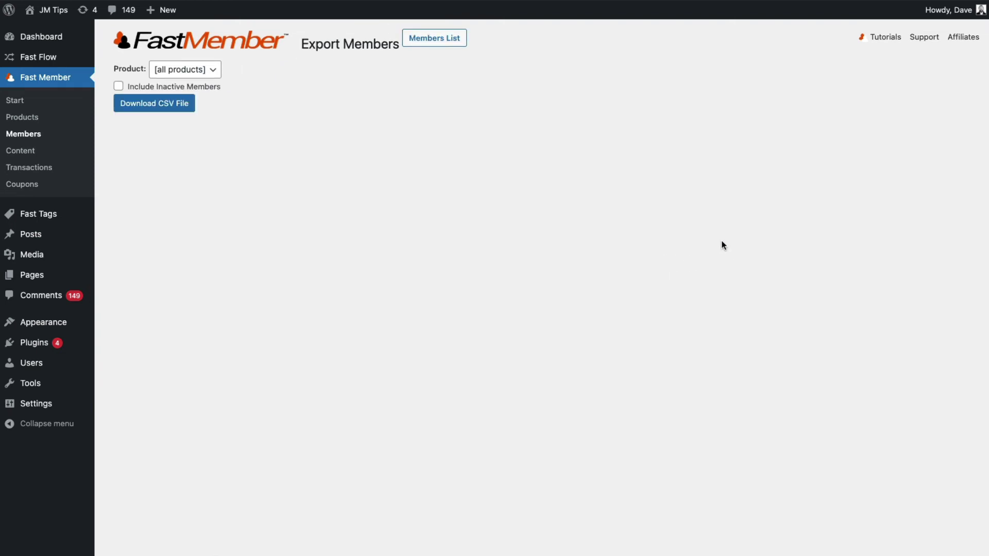
click(204, 69)
click(201, 98)
click(201, 70)
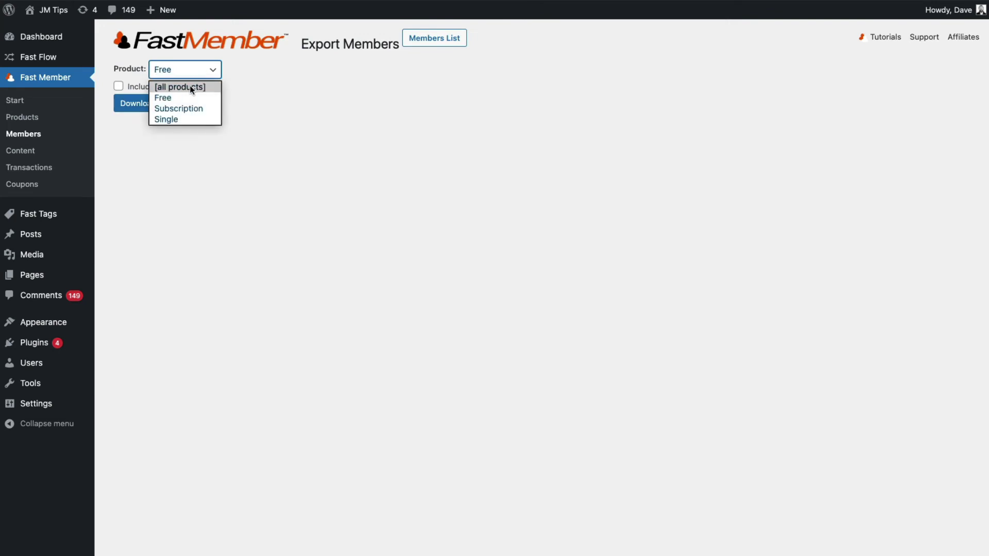
click(191, 89)
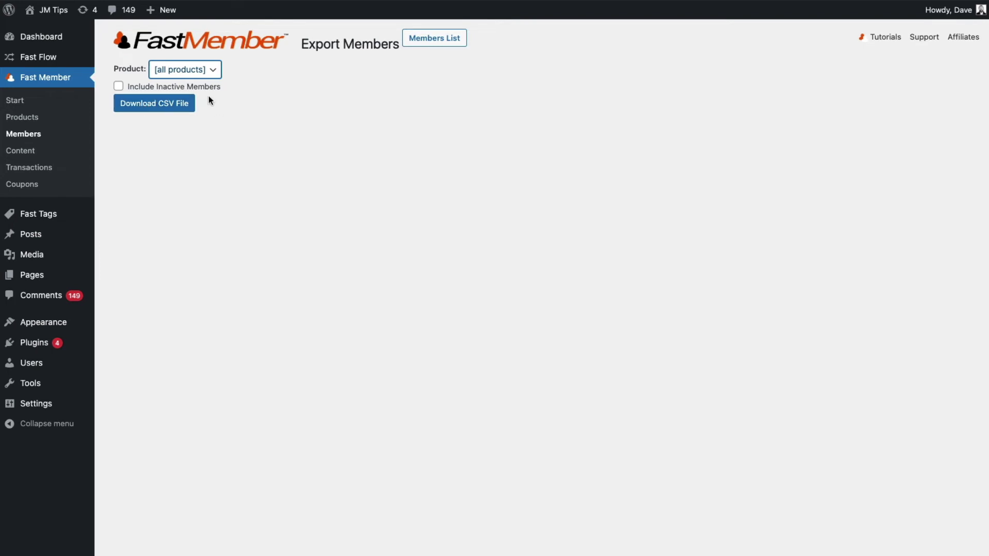
click(433, 38)
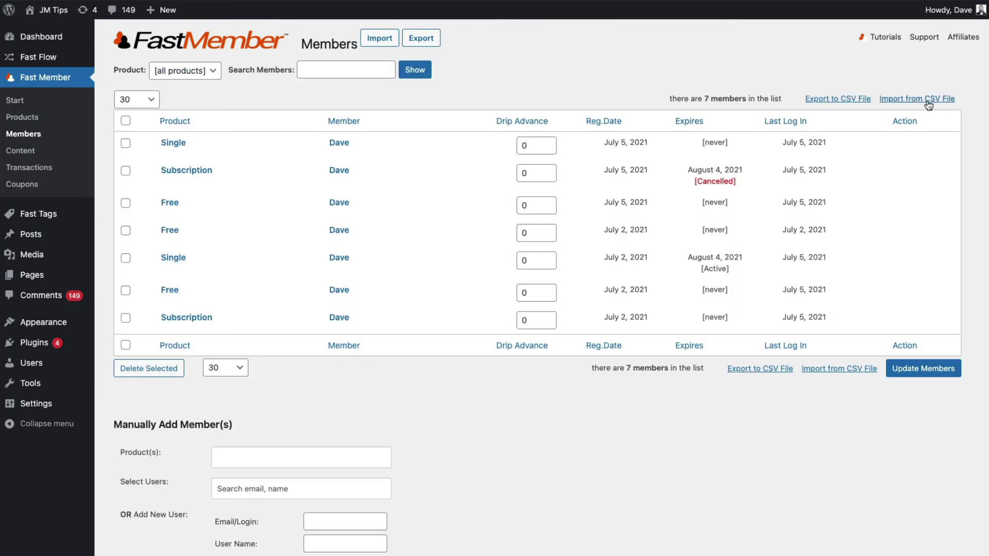
Open Import Members, dismiss the file picker without a file, and set Import To Product to Free
click(927, 99)
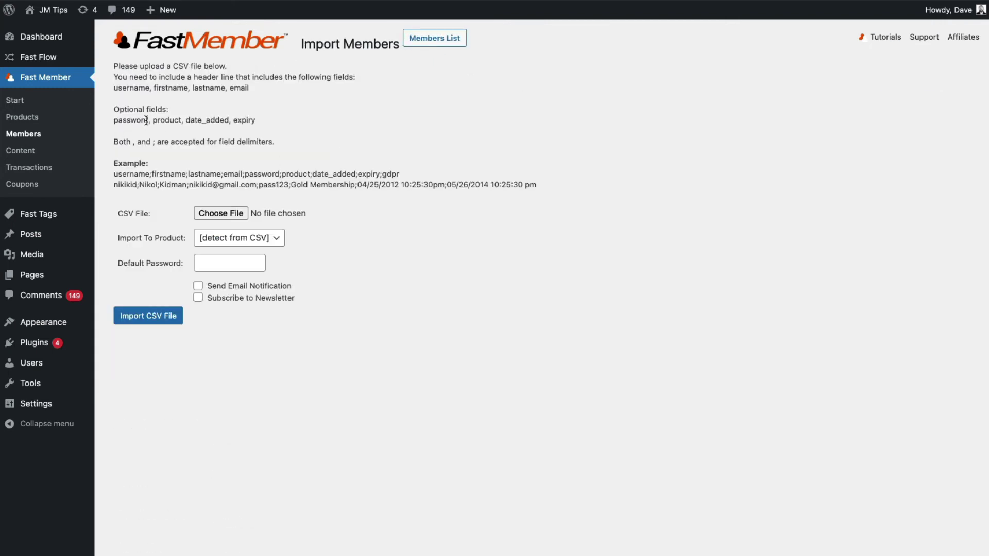
drag(109, 119, 278, 124)
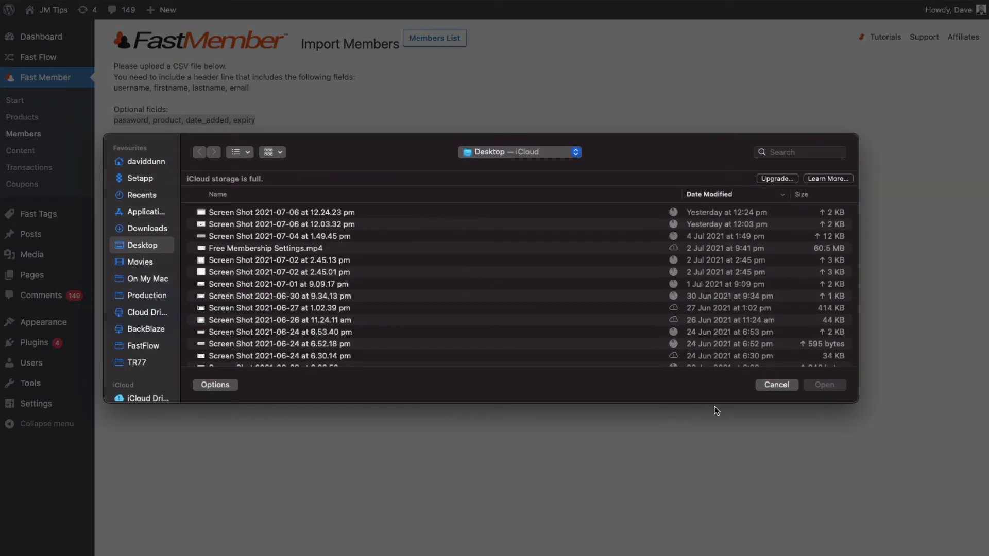
click(765, 388)
click(259, 242)
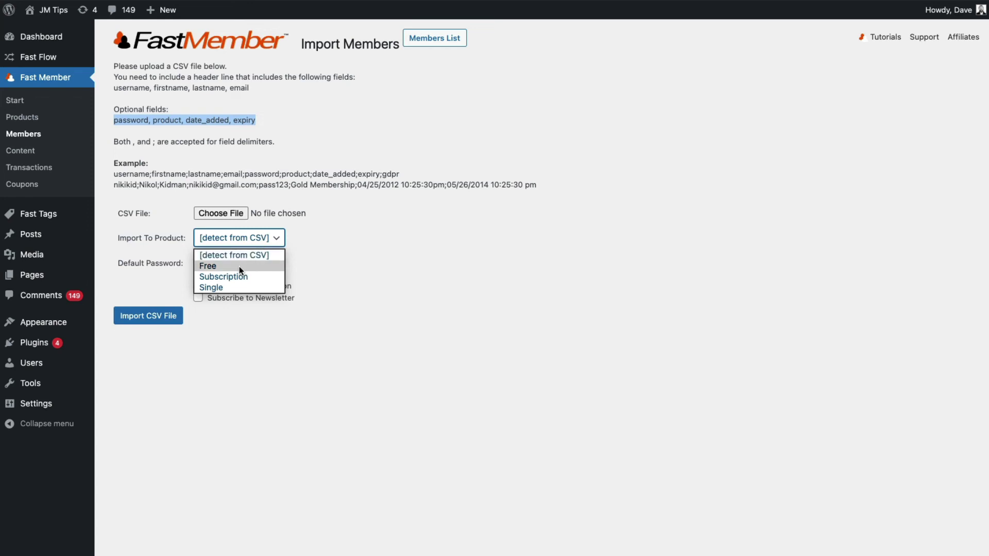
click(210, 266)
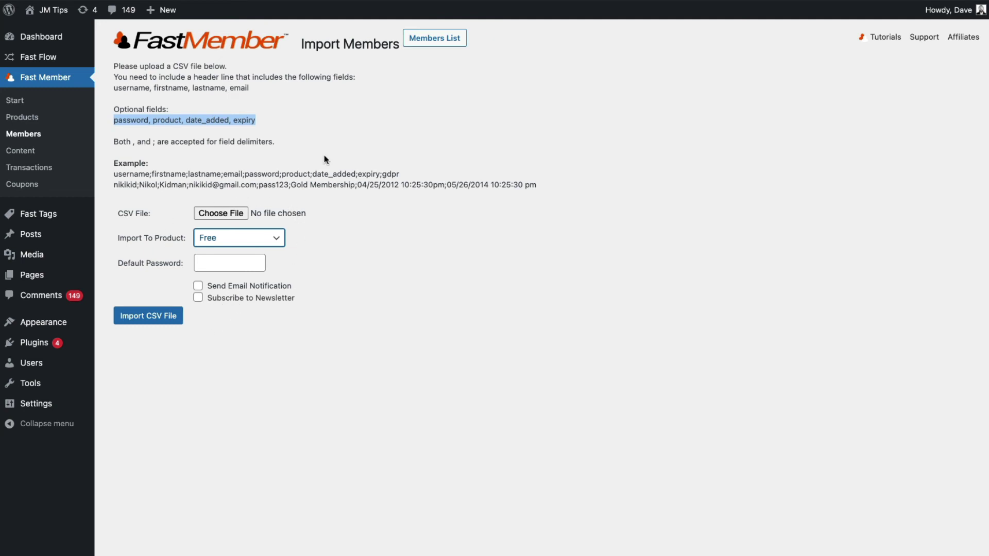
Return to the members list and add Free to the manual-add products
click(434, 38)
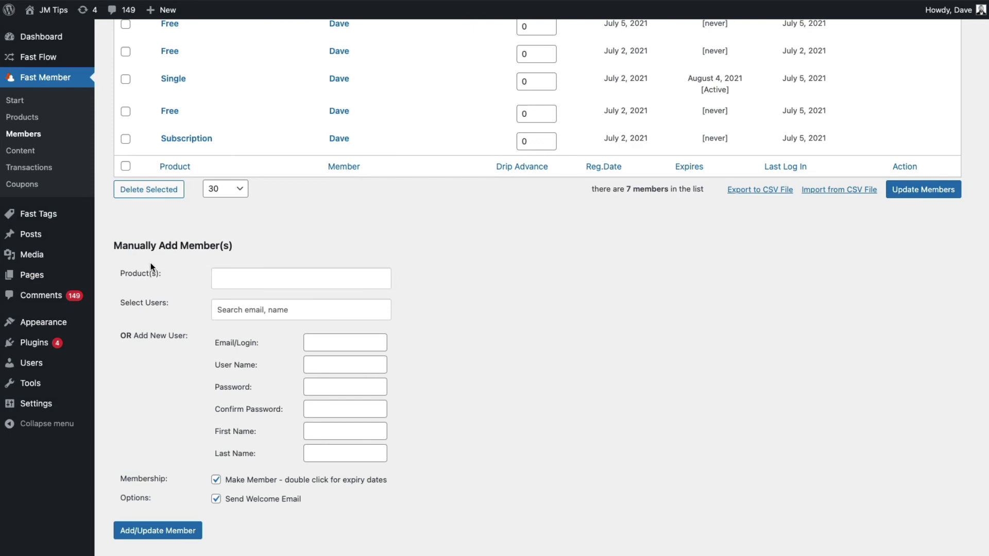
click(239, 280)
click(250, 298)
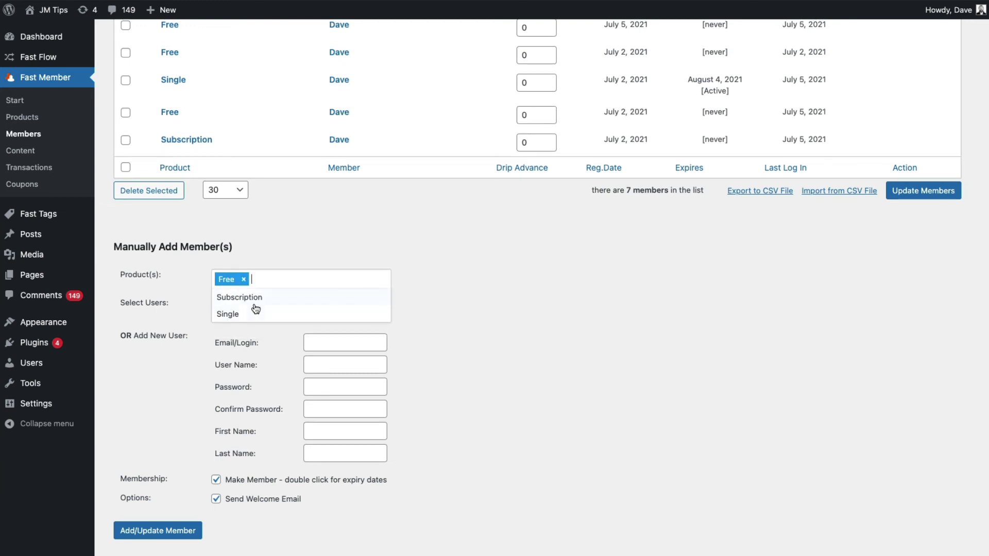
click(459, 281)
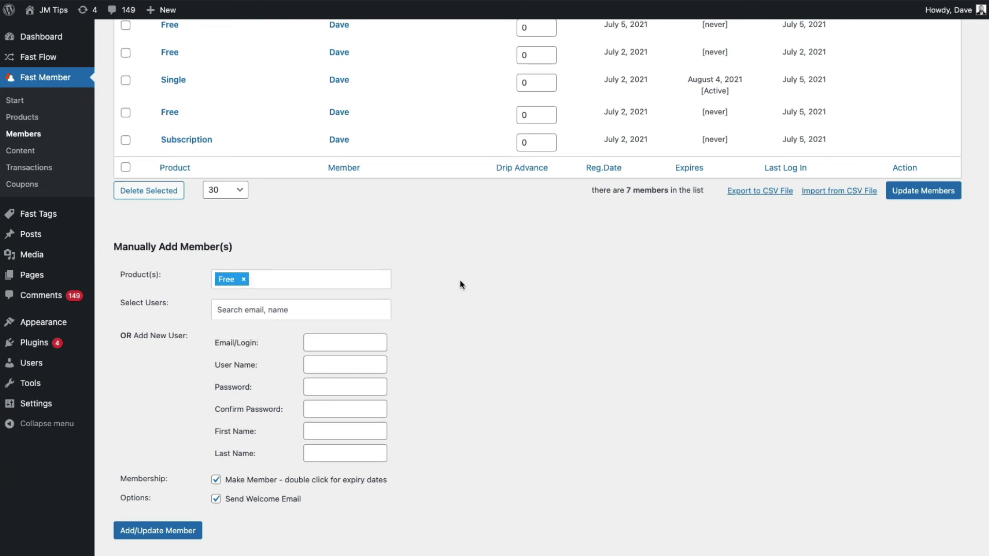
Search existing users by a name, pick the first match, then remove it again
click(268, 311)
text(Dave)
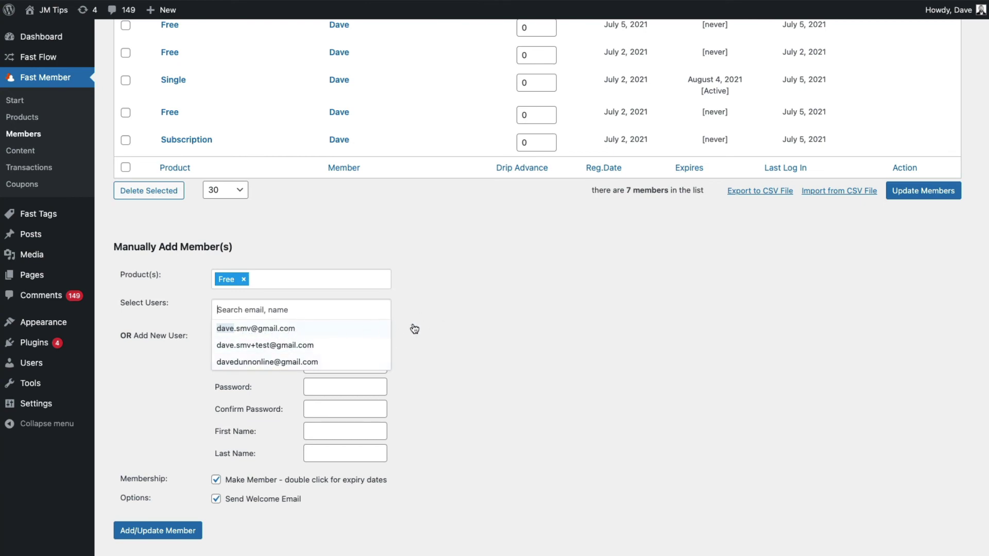
click(414, 328)
click(260, 310)
click(256, 328)
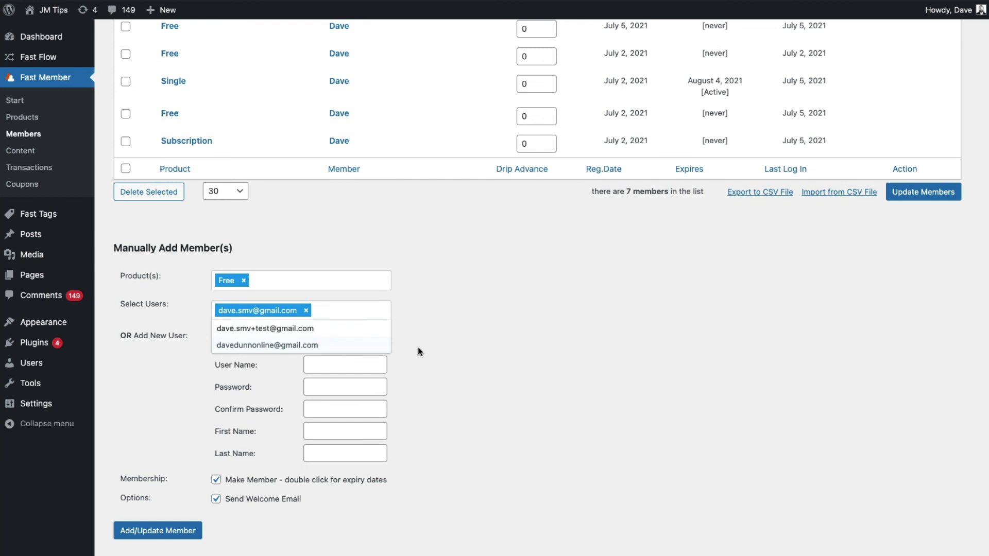
click(441, 340)
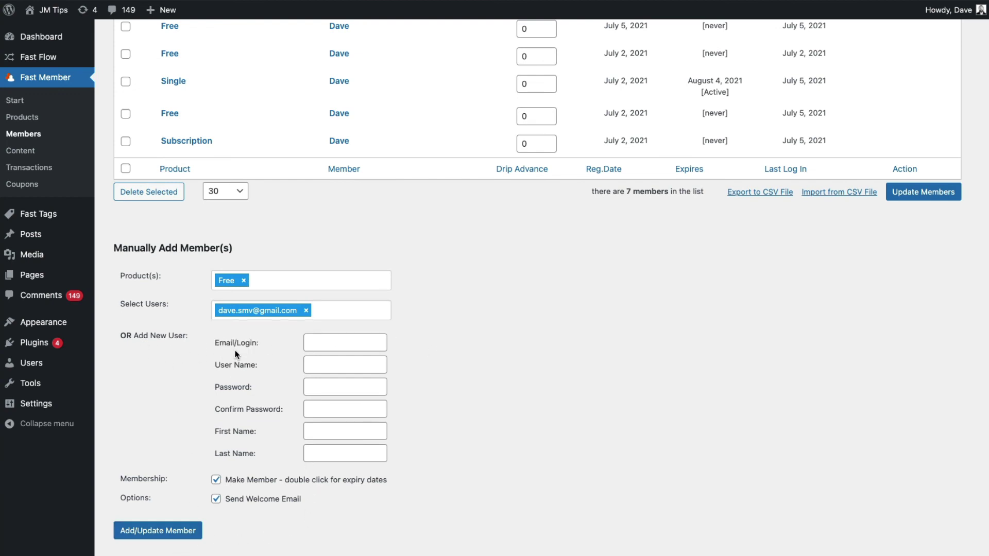
click(305, 311)
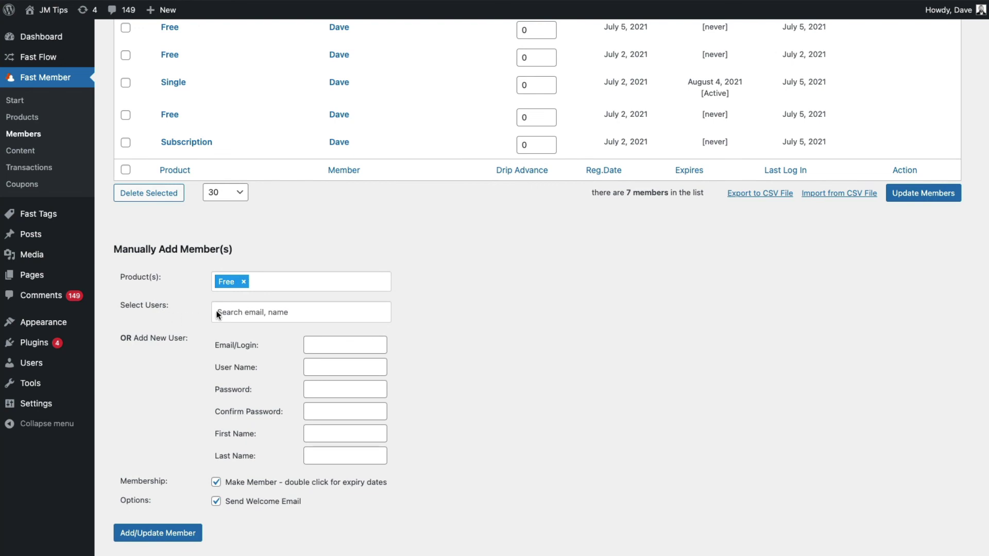
Add Subscription and Single as further products for the new member
click(306, 274)
click(267, 300)
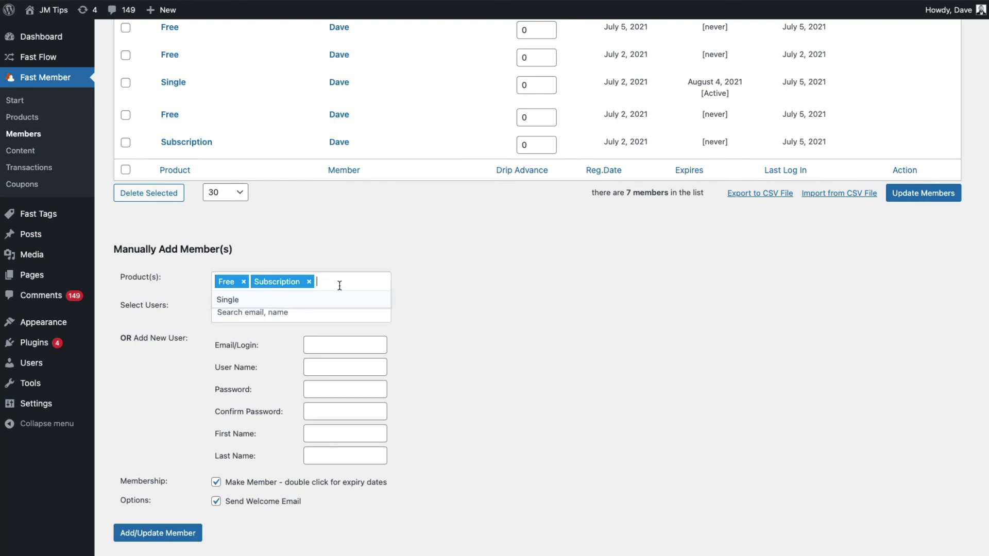
click(282, 302)
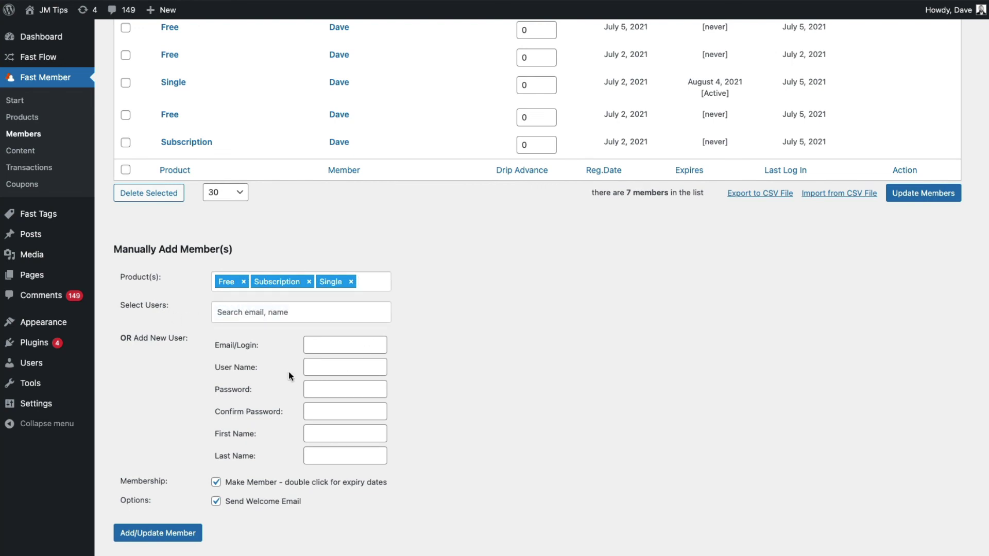
click(331, 345)
Set the membership expiry to 08/06/2021 and turn off the welcome email
scroll(314, 491, up, 1)
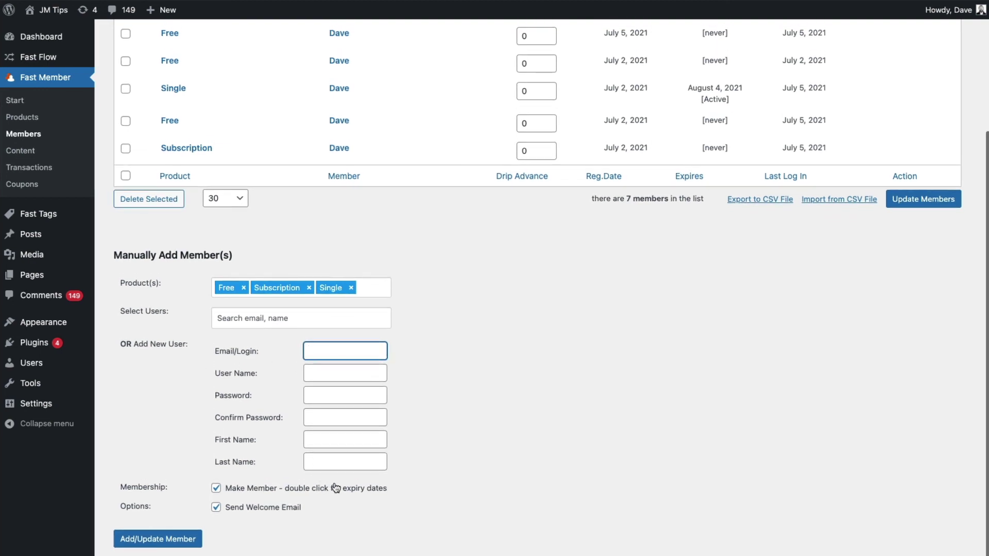
scroll(200, 431, down, 1)
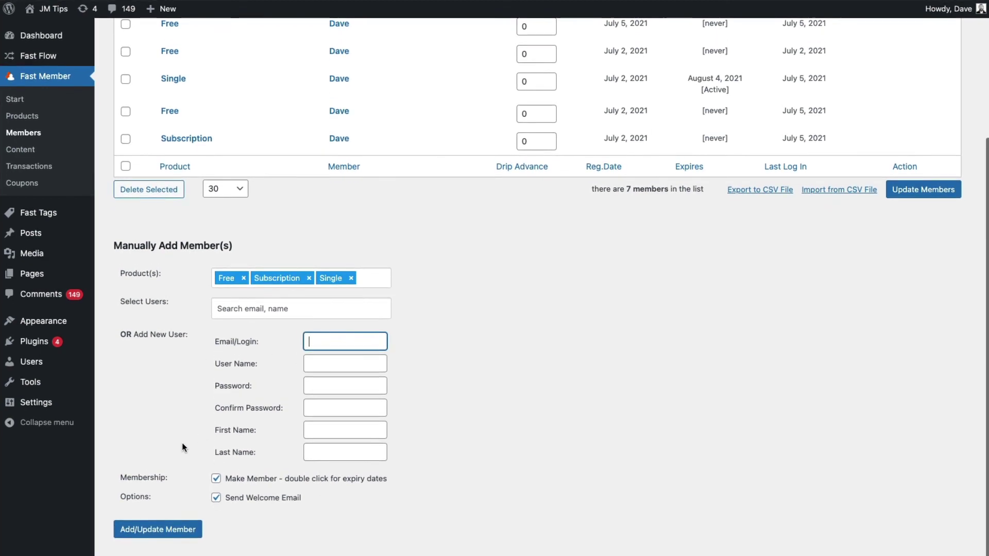
double_click(239, 482)
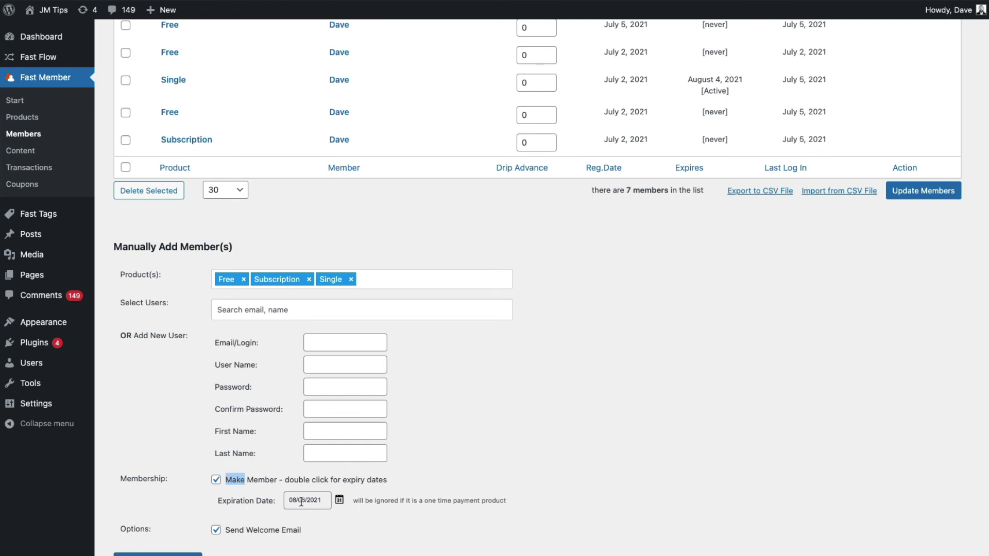
key(Tab)
key(Tab)
click(216, 533)
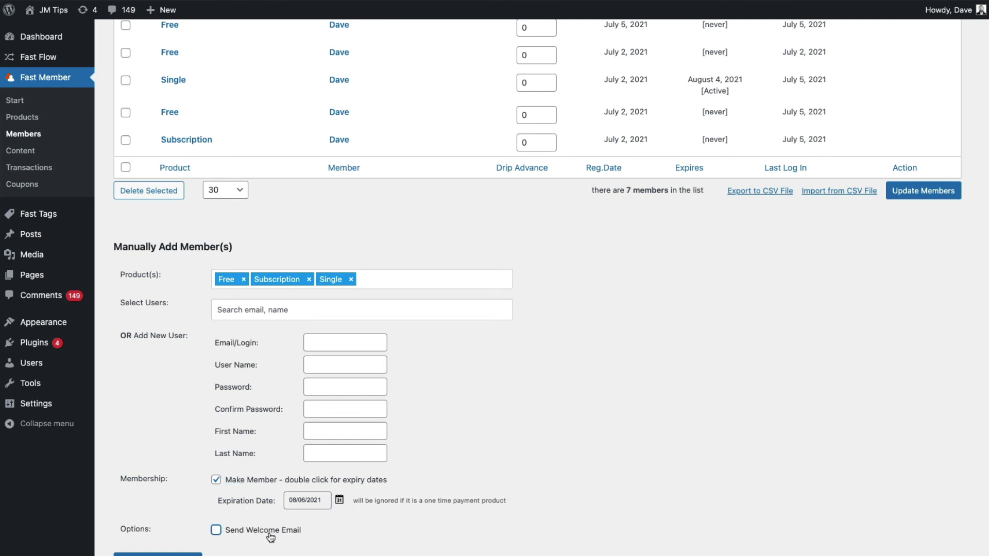